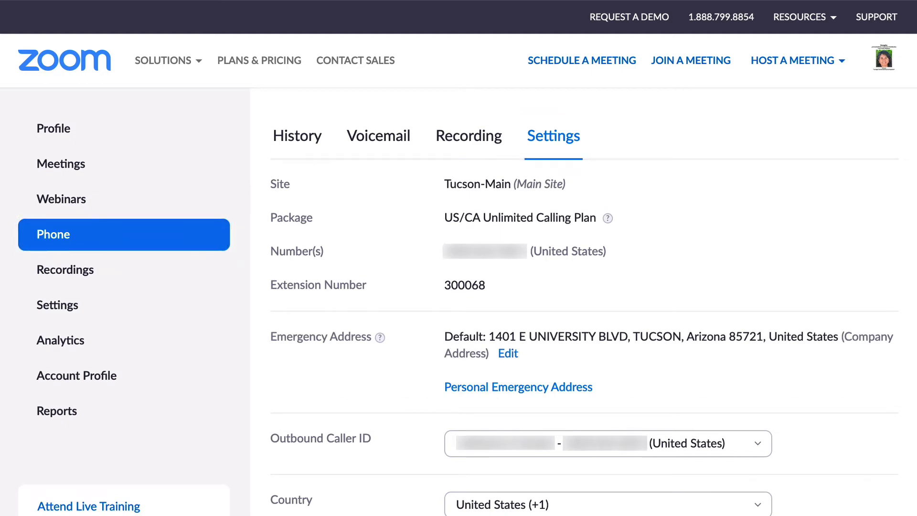
Scroll the Phone Settings page down to the Leave voicemail greeting option for unanswered calls.
scroll(827, 499, "down", 15)
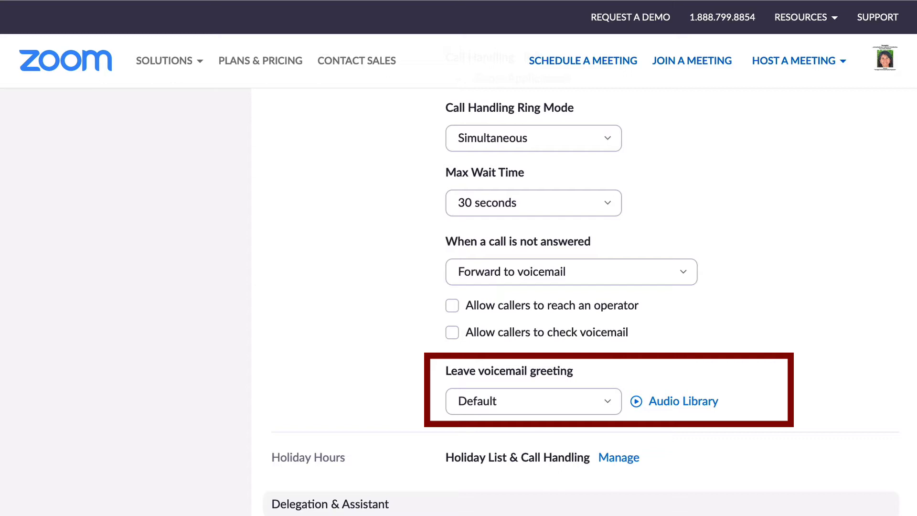
Open the Audio Library for the voicemail greeting, which lists the existing custom audio file.
left_click(687, 404)
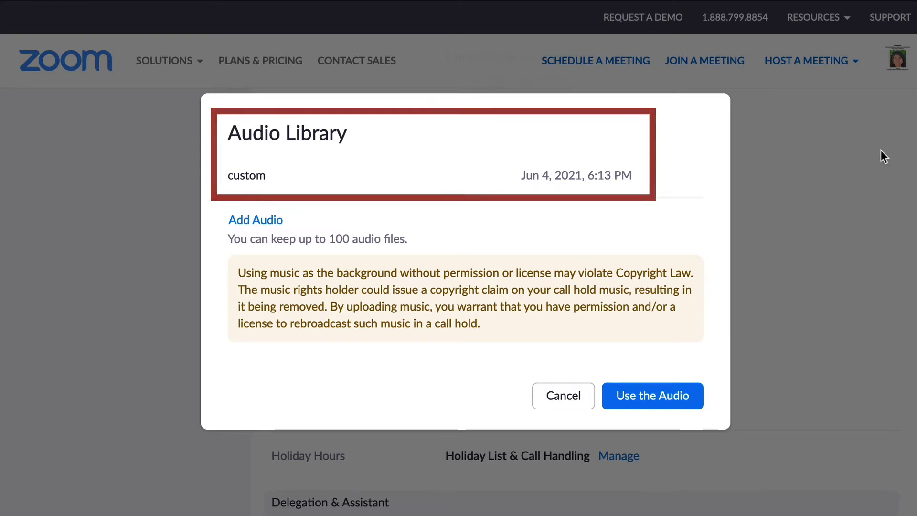
mouse_move(638, 182)
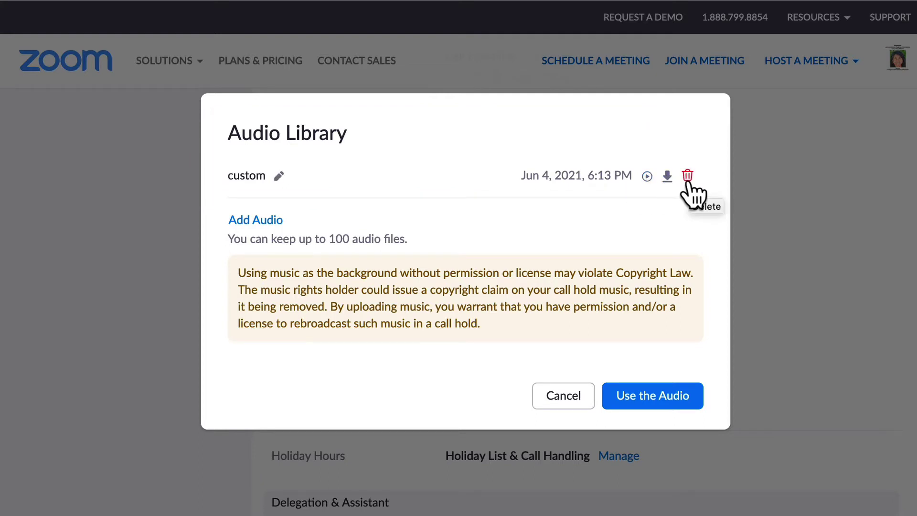
Start a new audio greeting and permanently allow the browser to use the Sennheiser microphone.
left_click(260, 219)
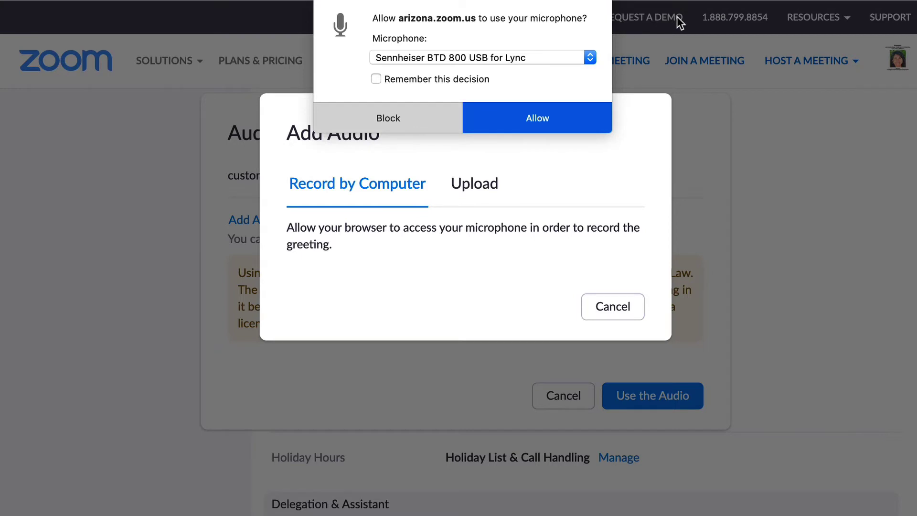
left_click(591, 57)
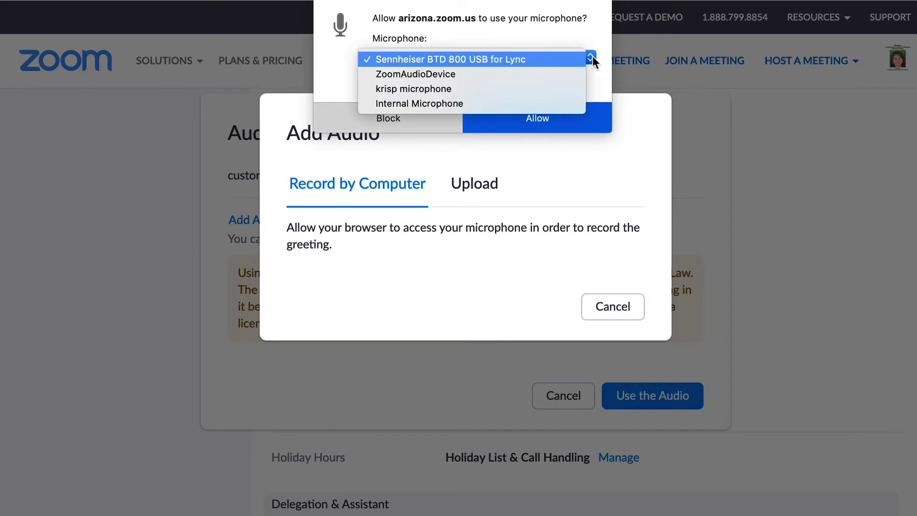
left_click(593, 56)
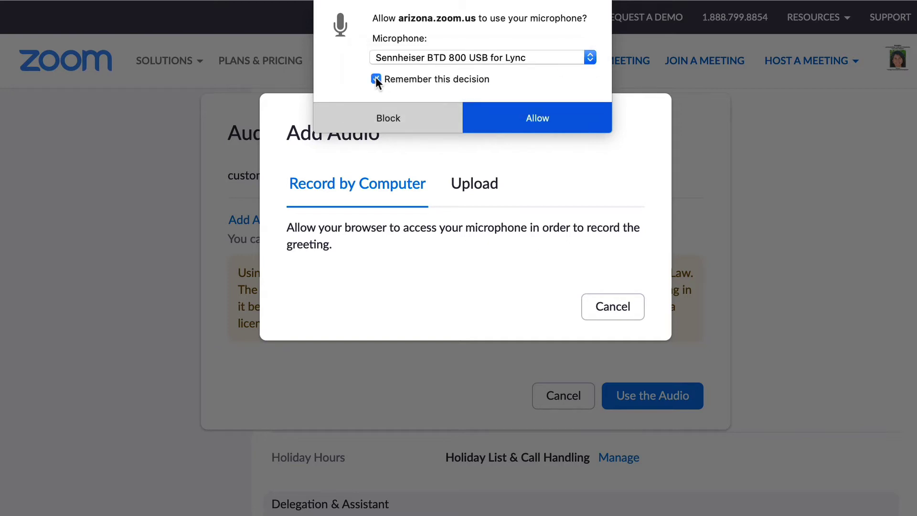
left_click(545, 119)
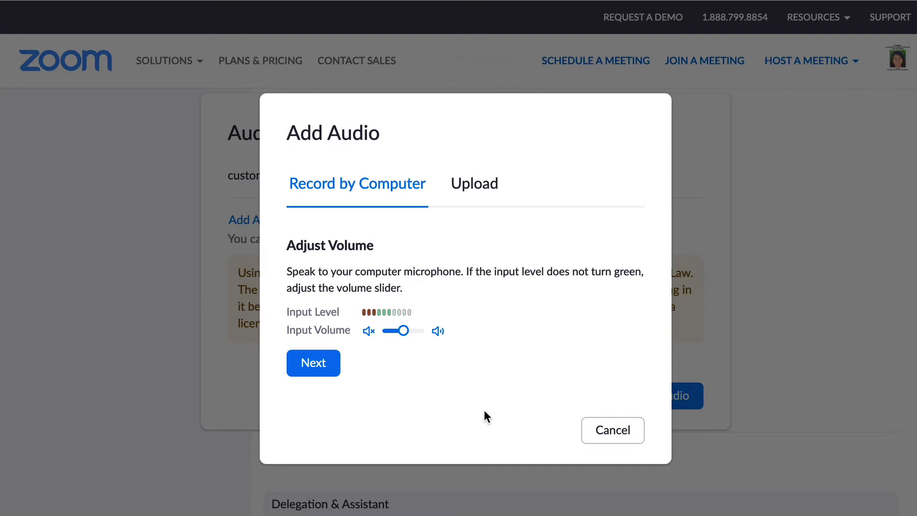
Pass the volume check and record an 8-second greeting named 'custom'.
left_click(308, 365)
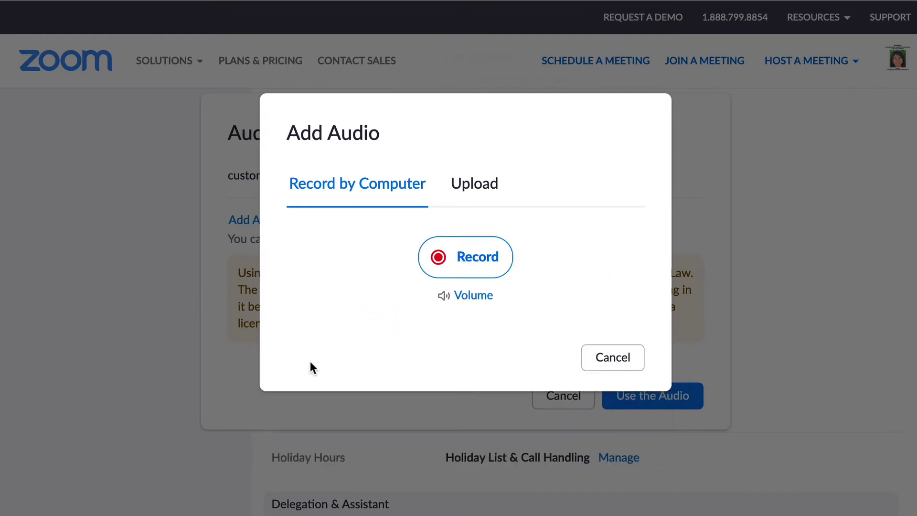
left_click(479, 258)
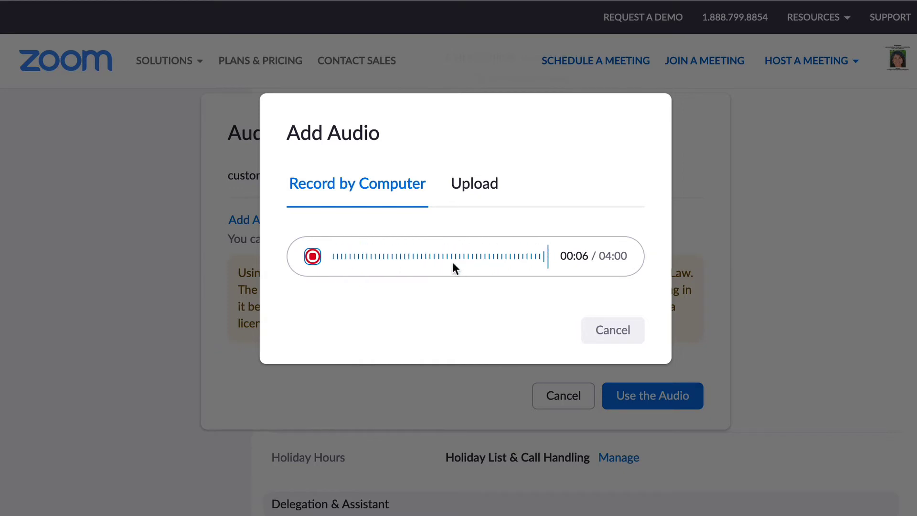
left_click(312, 256)
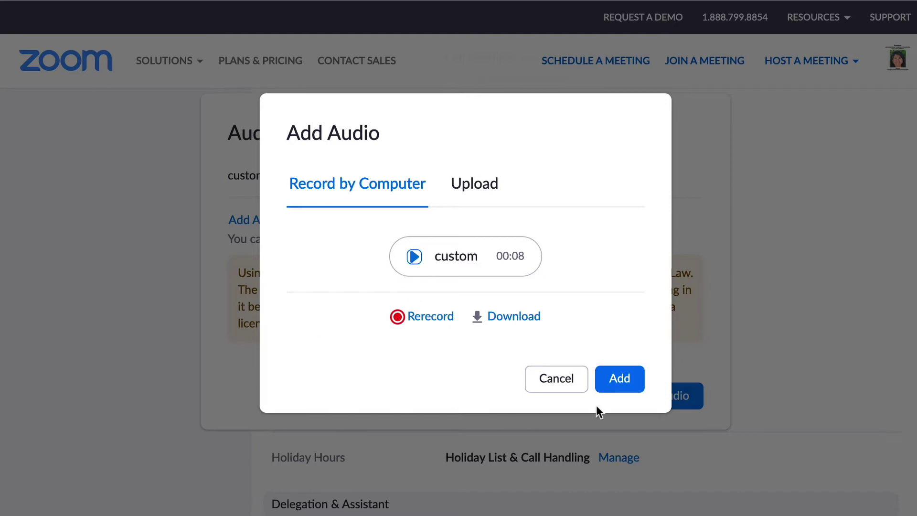
Add the recording to the library and rename it 'my custom greeting'.
left_click(625, 382)
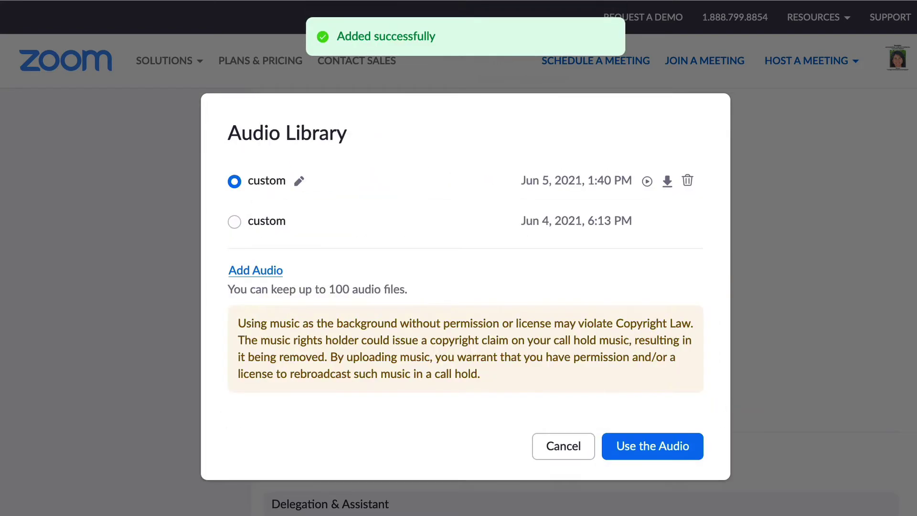
left_click(299, 181)
left_click_drag(338, 188, 249, 189)
type("my custom greeting")
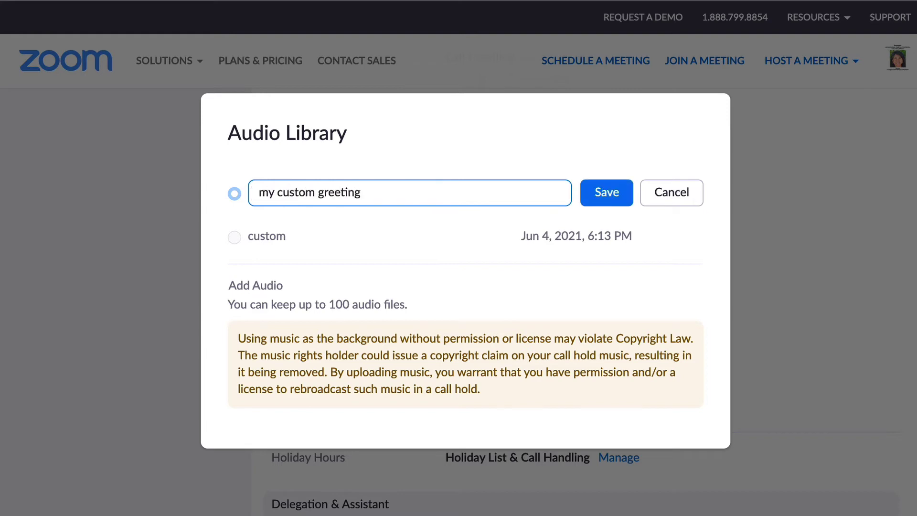
left_click(614, 193)
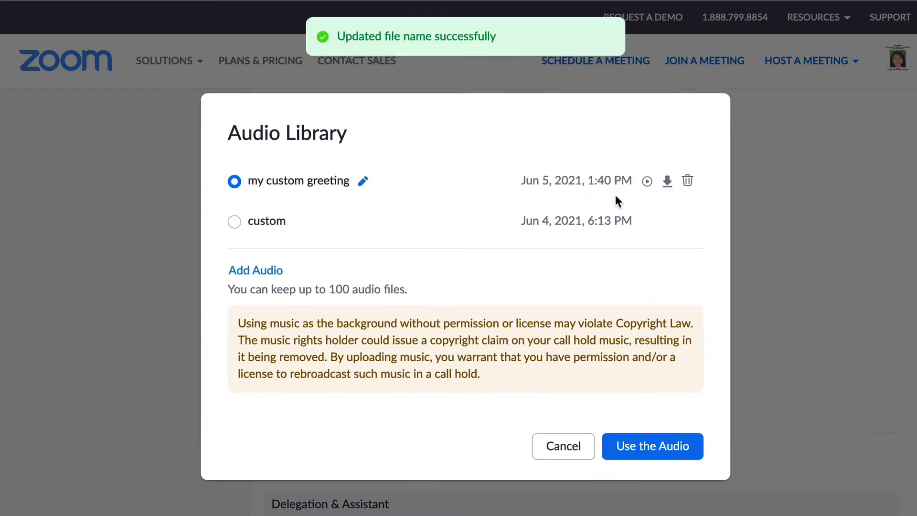
Apply 'my custom greeting' as the unanswered-call voicemail greeting and confirm it in the dropdown.
left_click(652, 446)
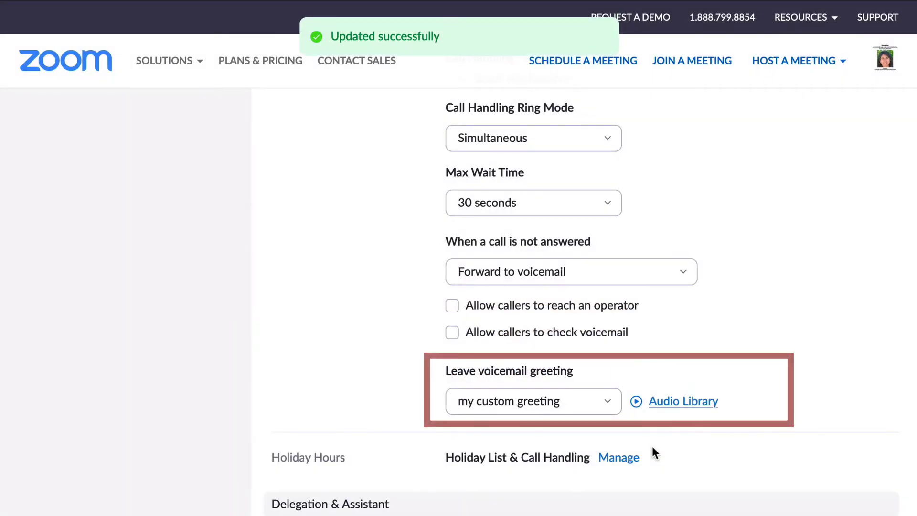
left_click(610, 401)
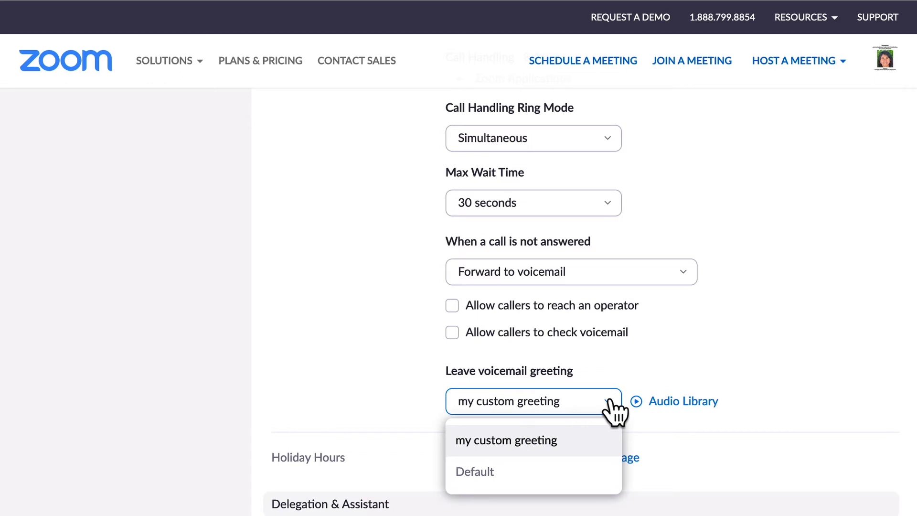
left_click(775, 344)
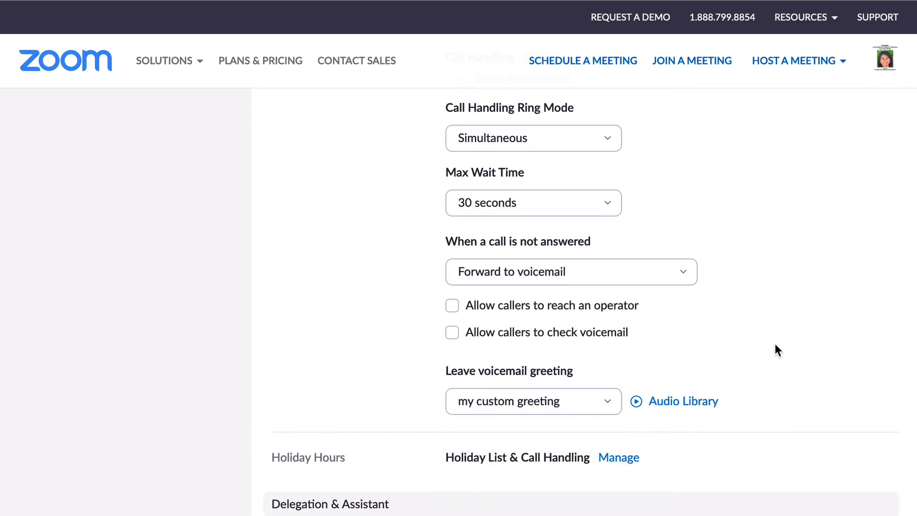
Choose the prepared voice greeting .wav file for upload in a new Add Audio entry.
left_click(684, 401)
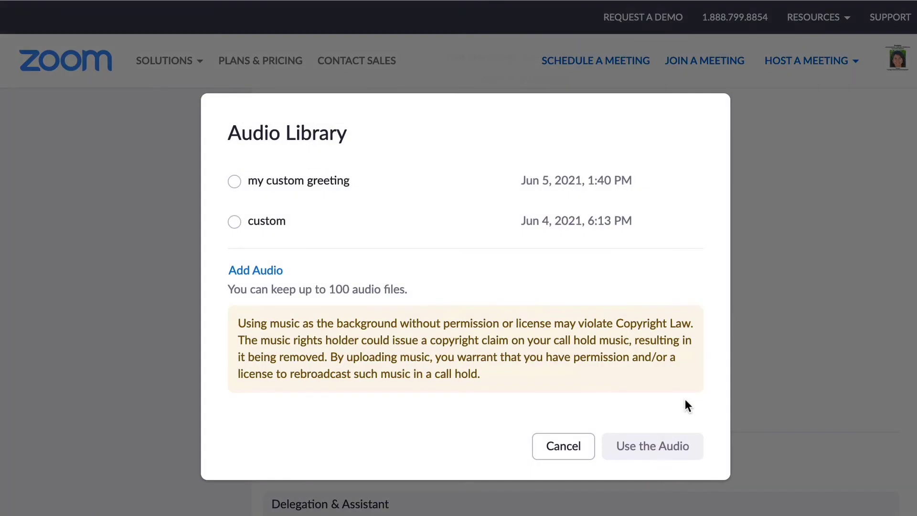
left_click(262, 270)
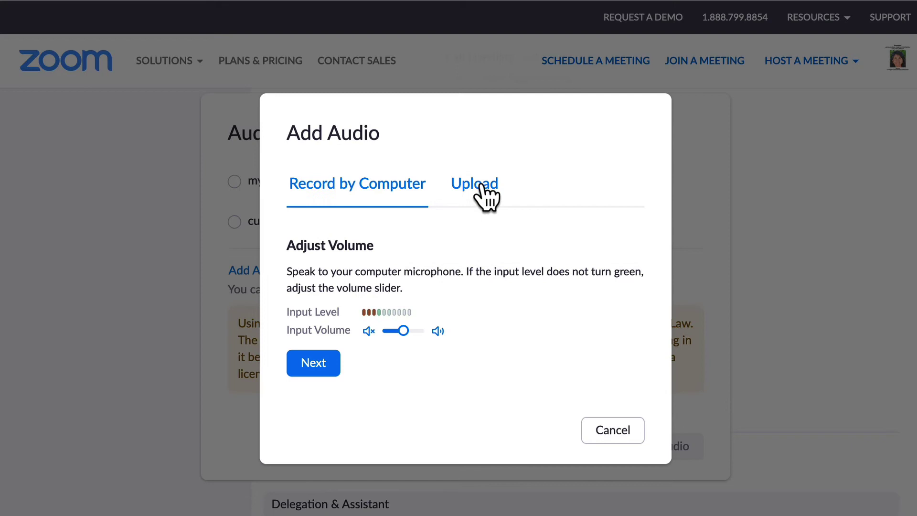
left_click(482, 185)
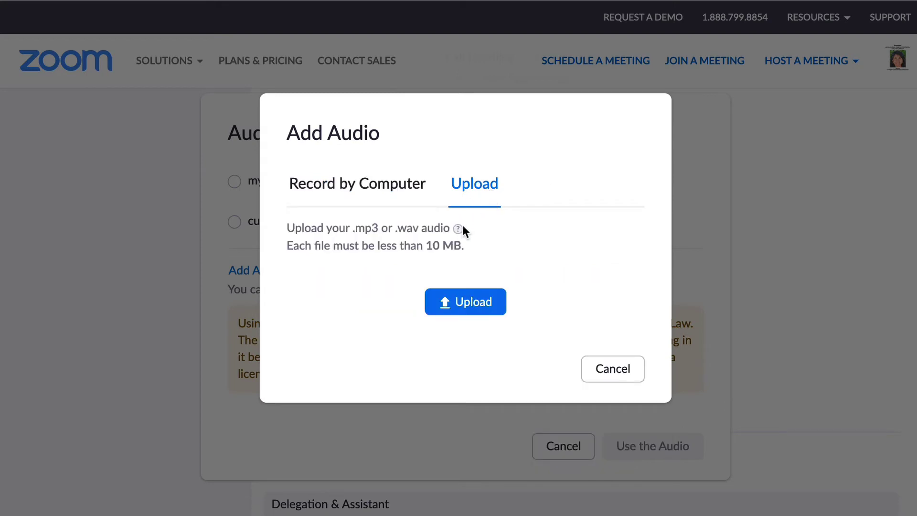
left_click(471, 308)
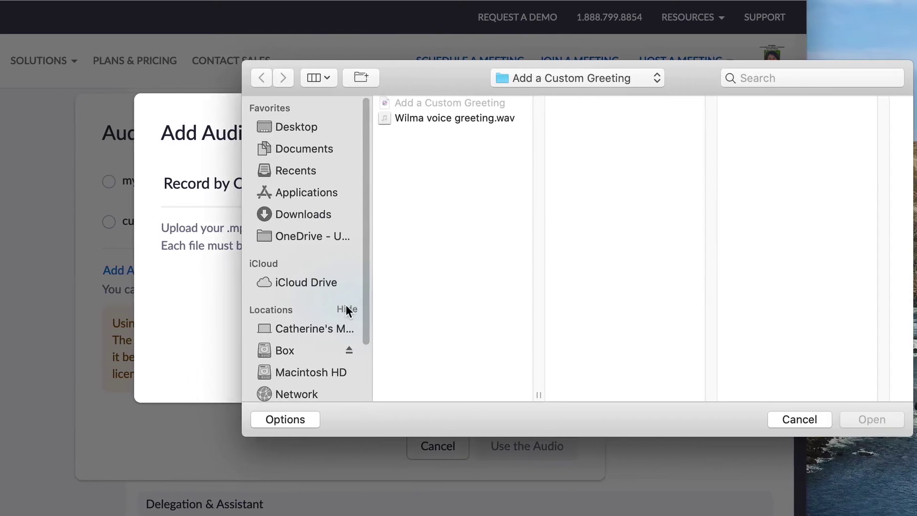
left_click(452, 118)
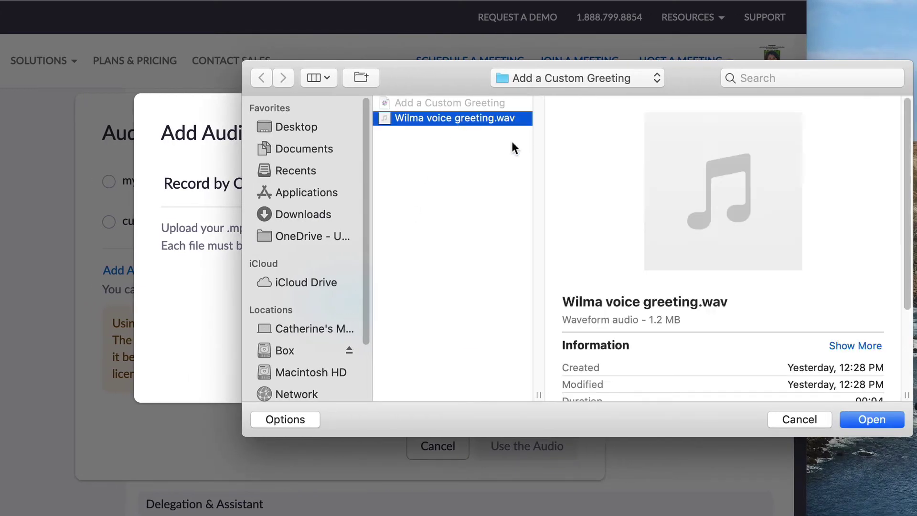
Upload the chosen .wav greeting and use it as the voicemail greeting.
left_click(875, 420)
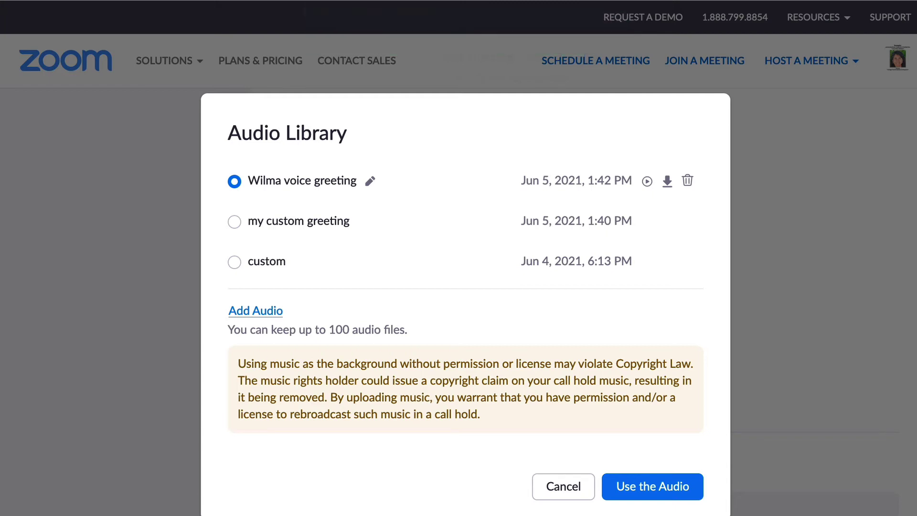
left_click(674, 488)
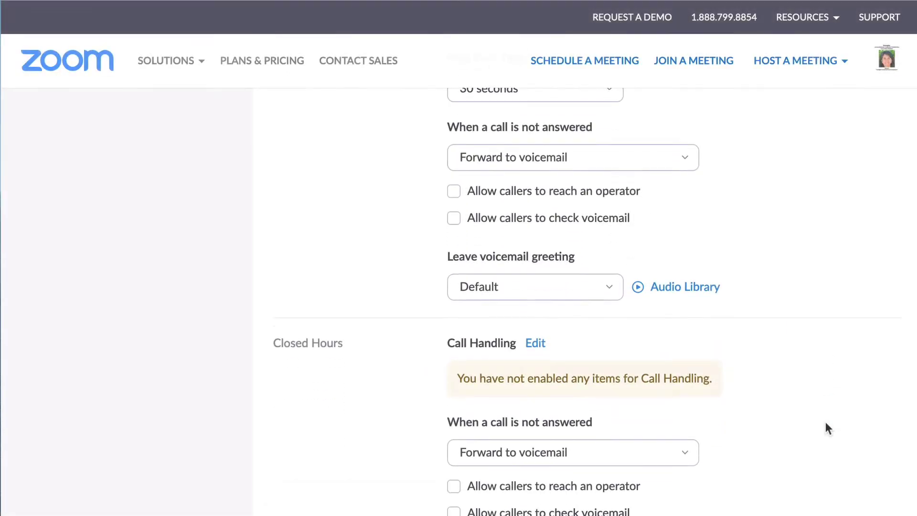
Scroll down to Holiday Hours, showing the July 4th and vacation holidays.
scroll(825, 423, "down", 4)
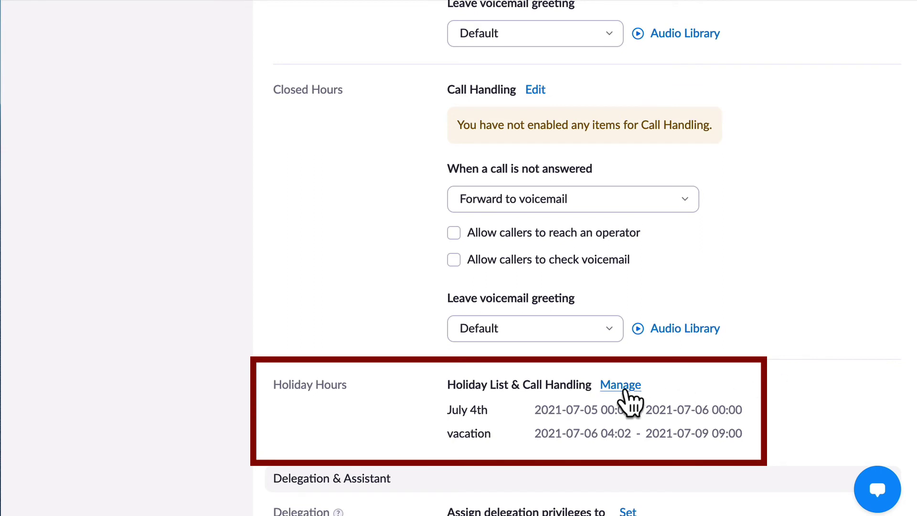
In Holiday List & Call Handling, assign the July 4th audio as the July 4th voicemail greeting.
left_click(625, 391)
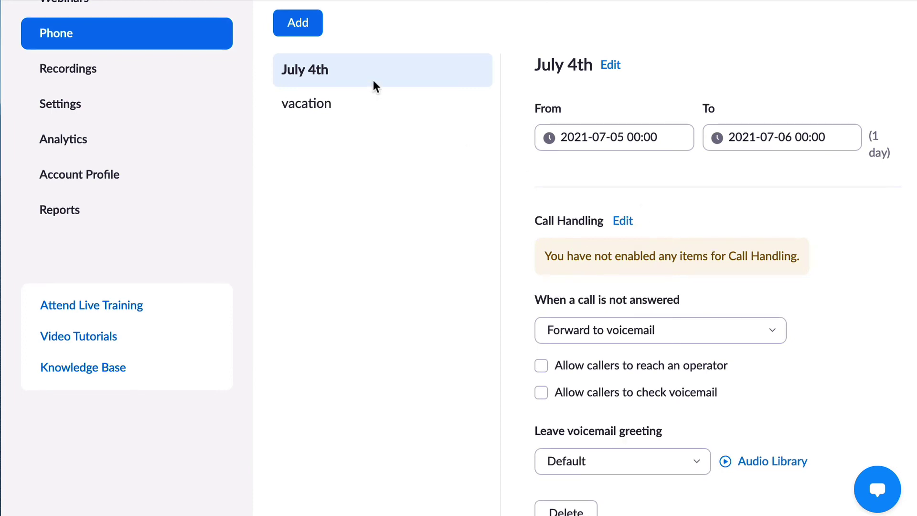
left_click(772, 462)
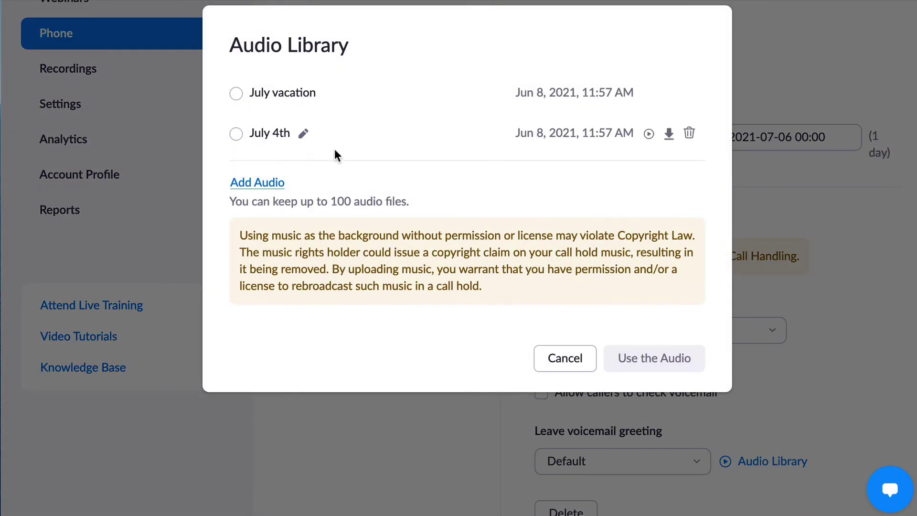
left_click(236, 133)
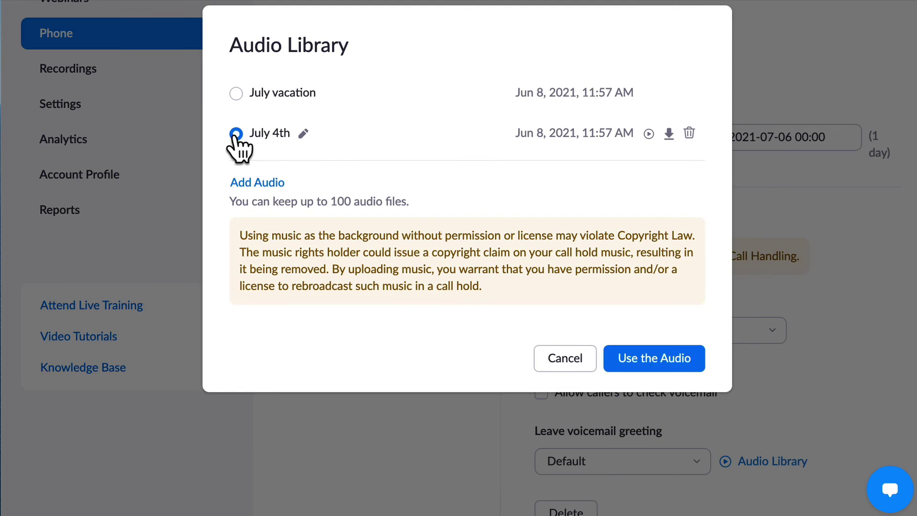
left_click(686, 362)
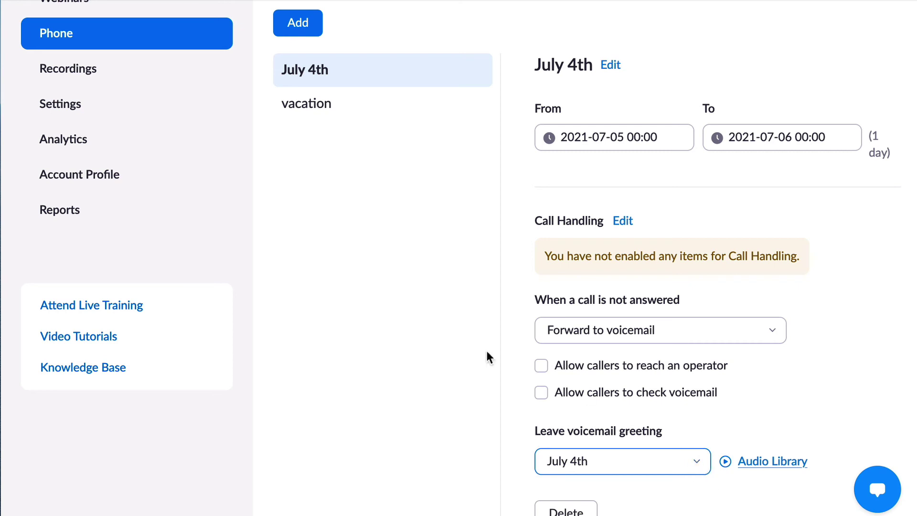
Select the vacation holiday and assign the July vacation audio as its voicemail greeting.
left_click(313, 107)
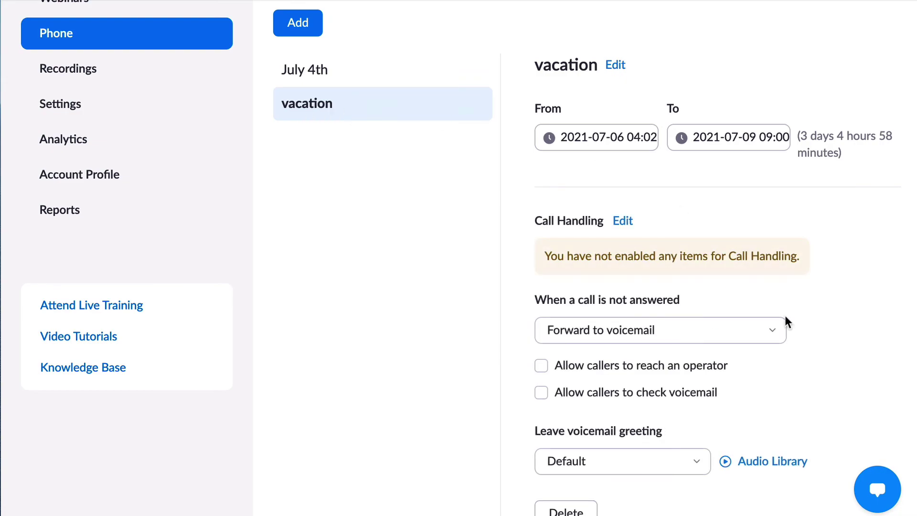
left_click(772, 461)
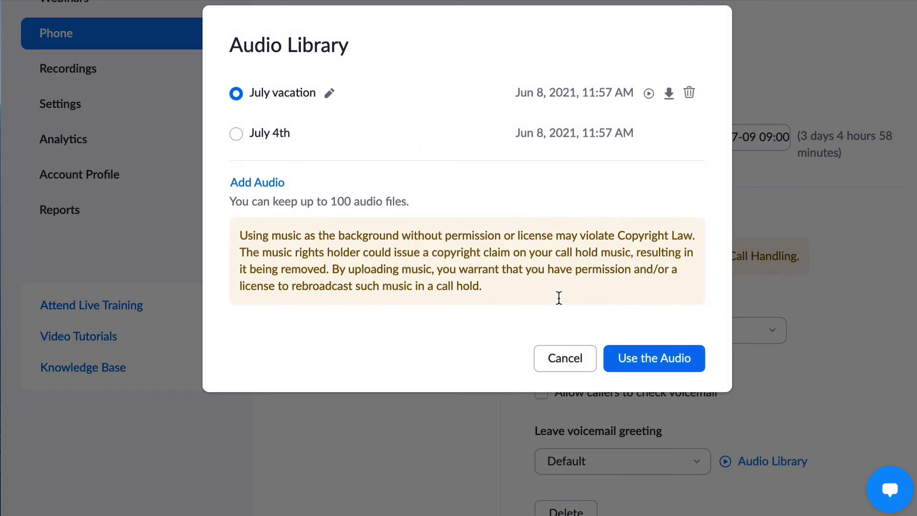
left_click(661, 362)
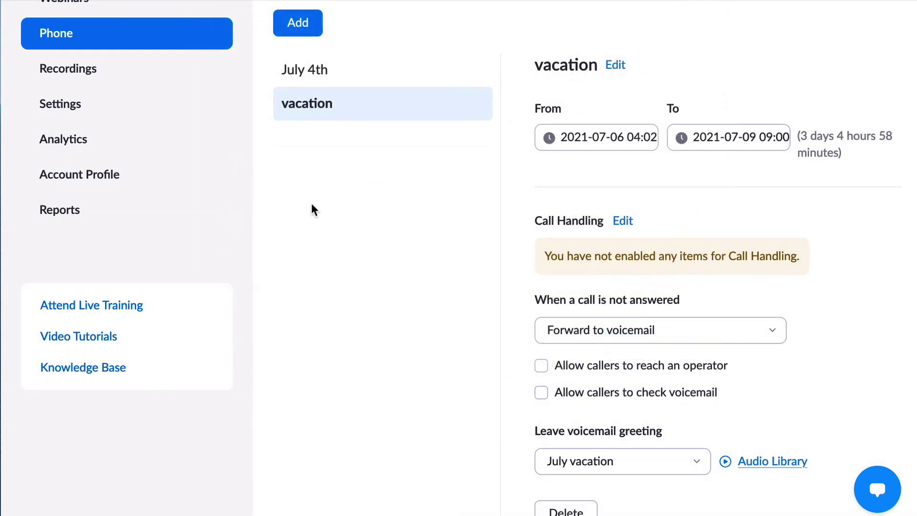